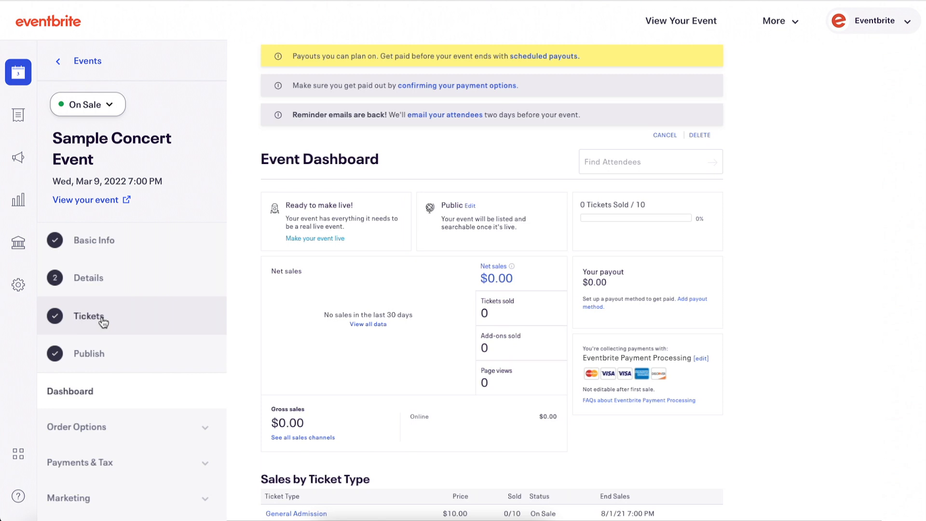
Open the ticket setup for Sample Concert Event and start creating new tickets from a blank slate.
click(88, 315)
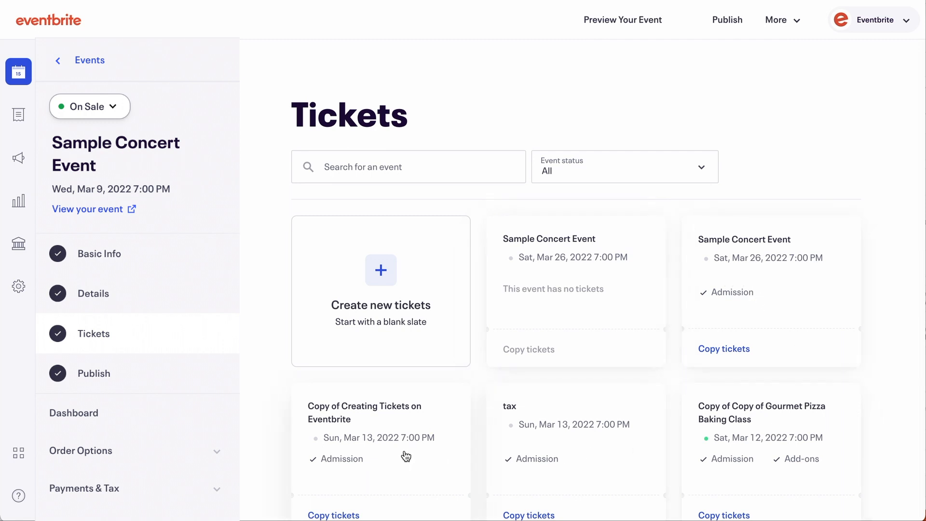
click(722, 350)
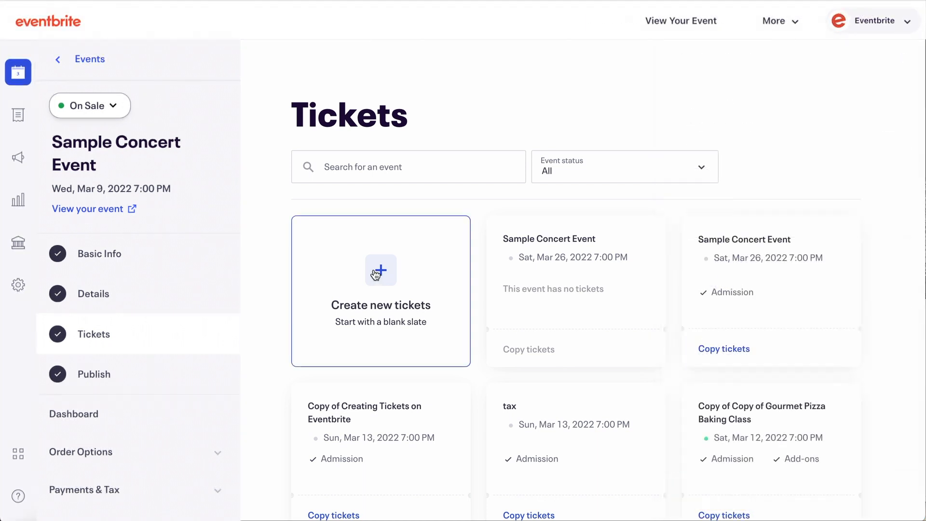
click(376, 275)
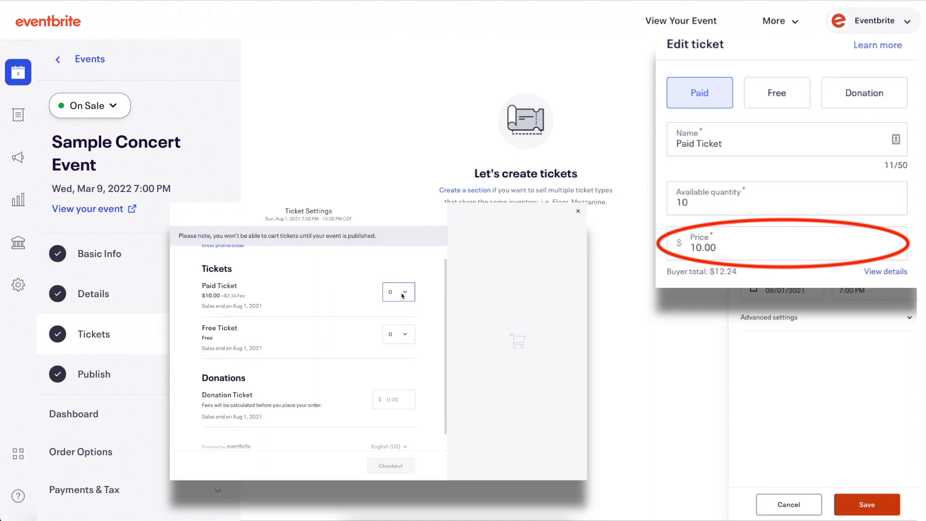
In the checkout preview, choose 2 paid tickets and 2 free tickets, and enter a donation of 50.
click(408, 299)
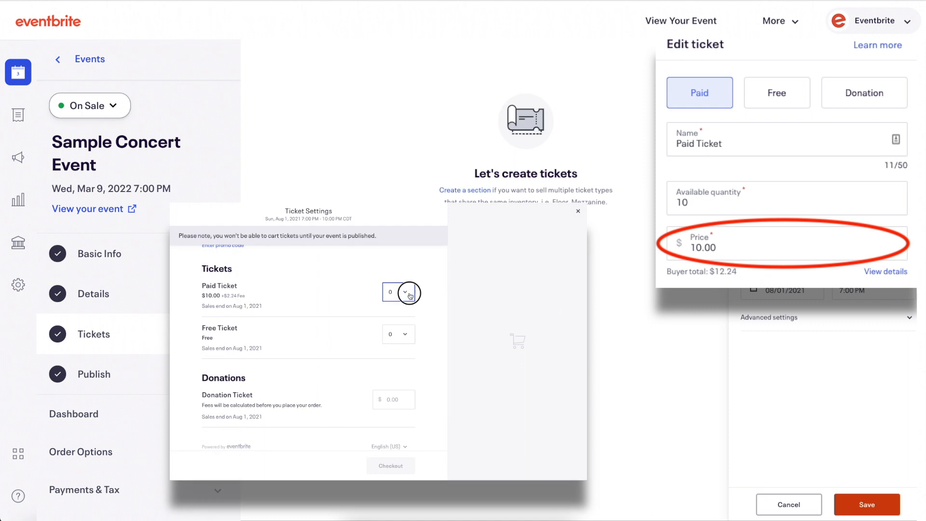
click(402, 310)
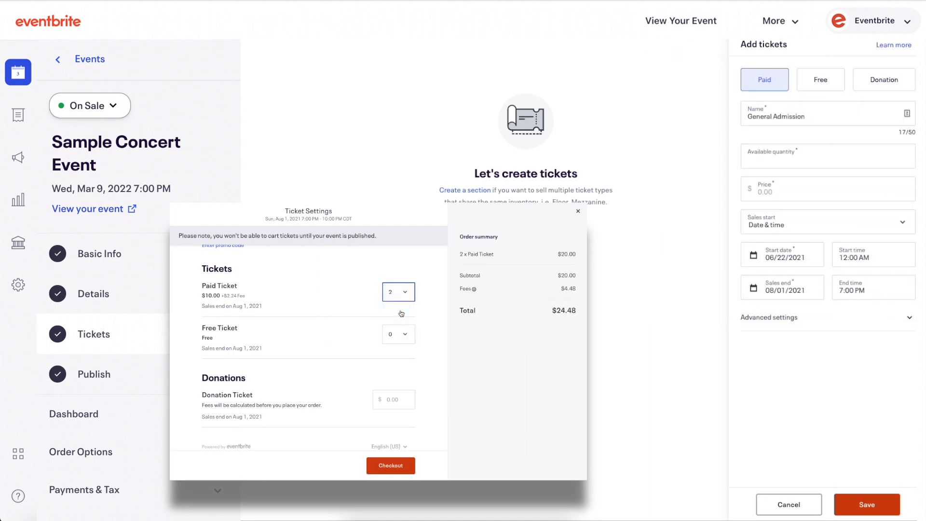
click(400, 334)
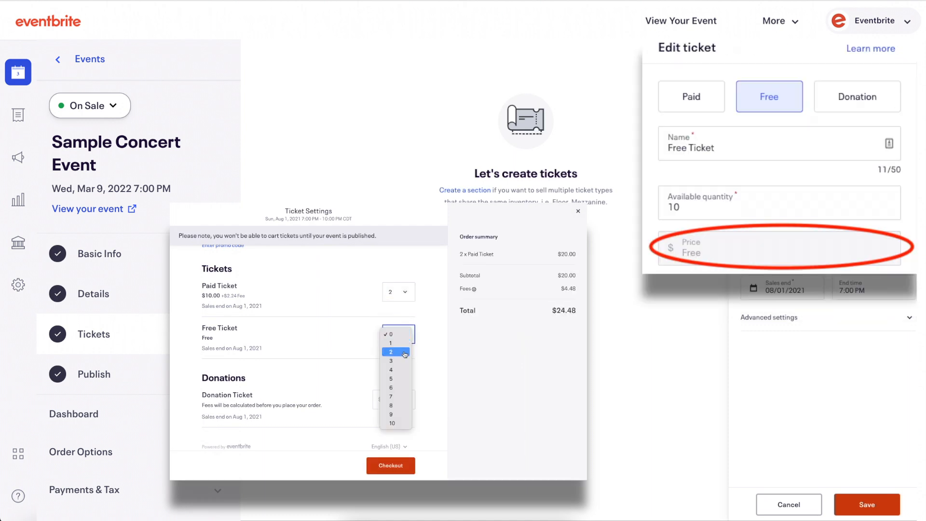
click(404, 353)
click(400, 399)
text(50)
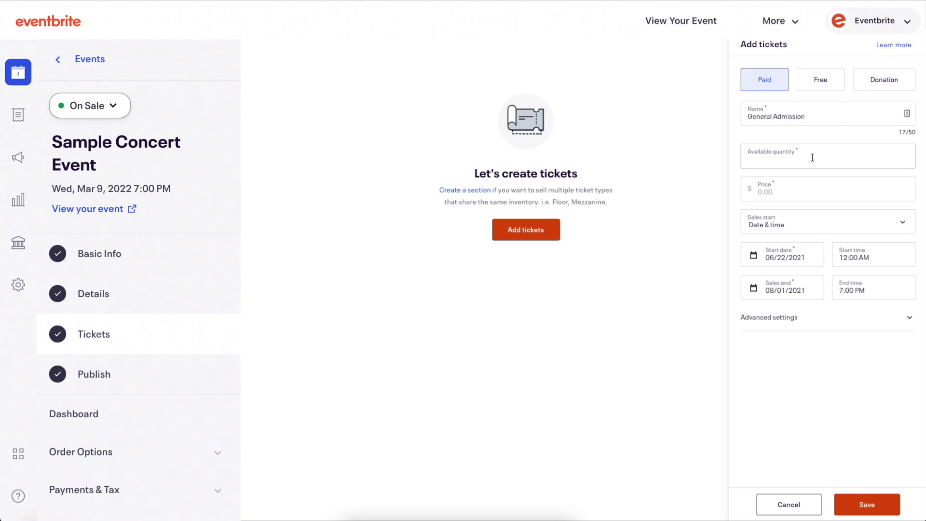
Name the paid ticket "Early Bird" and set its available quantity to 200 and price to $10.
triple_click(777, 116)
text(Early Bird)
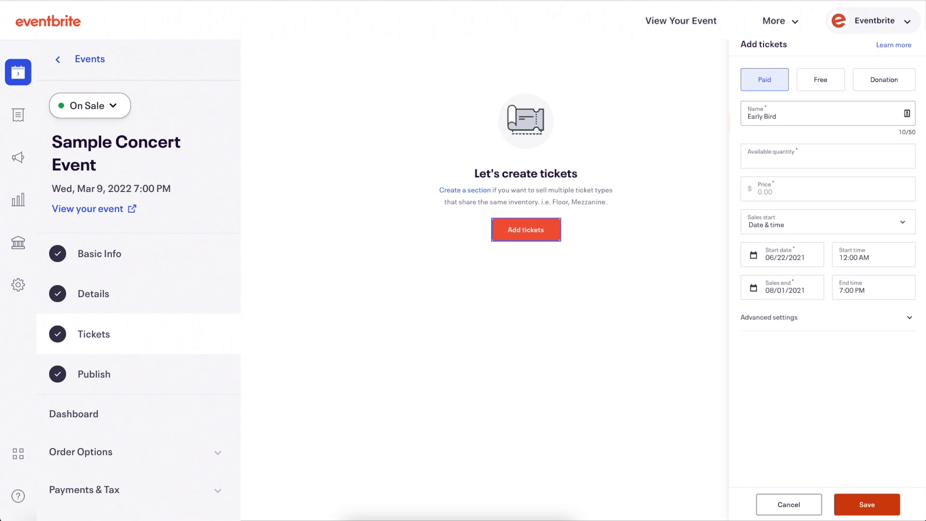
click(812, 157)
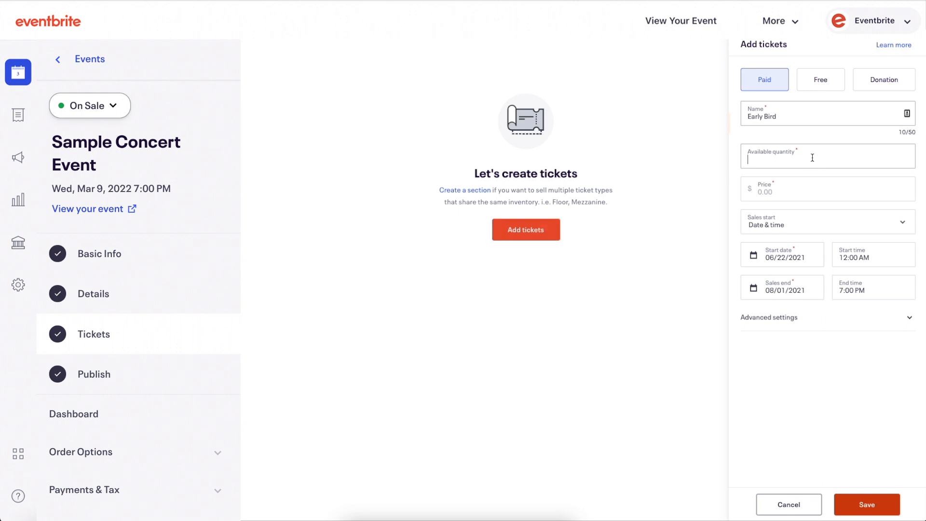
text(200)
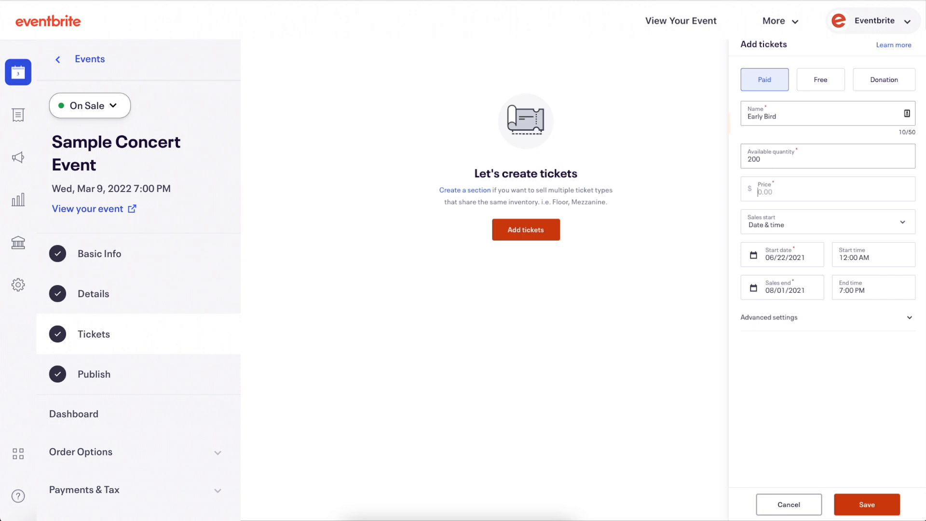
text(10)
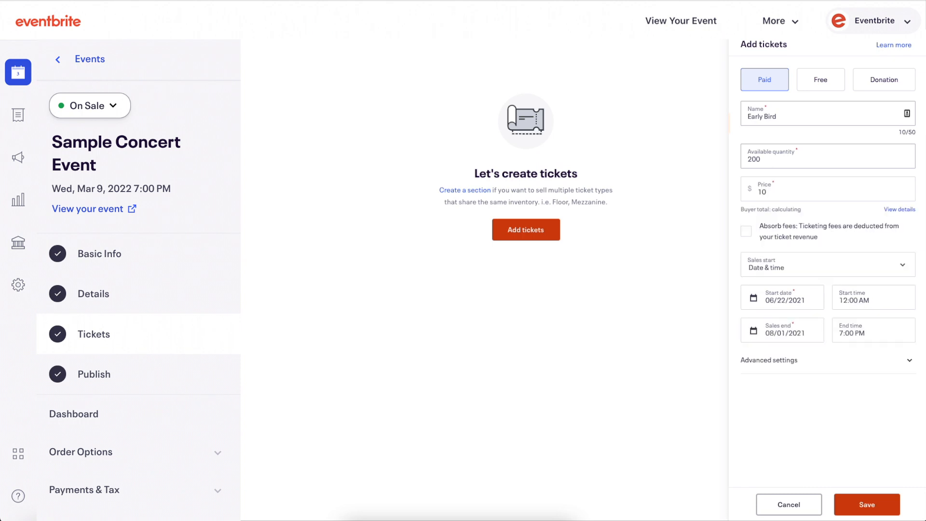
Review the online cost breakdown and payout for the $10 ticket, and close the details.
click(907, 210)
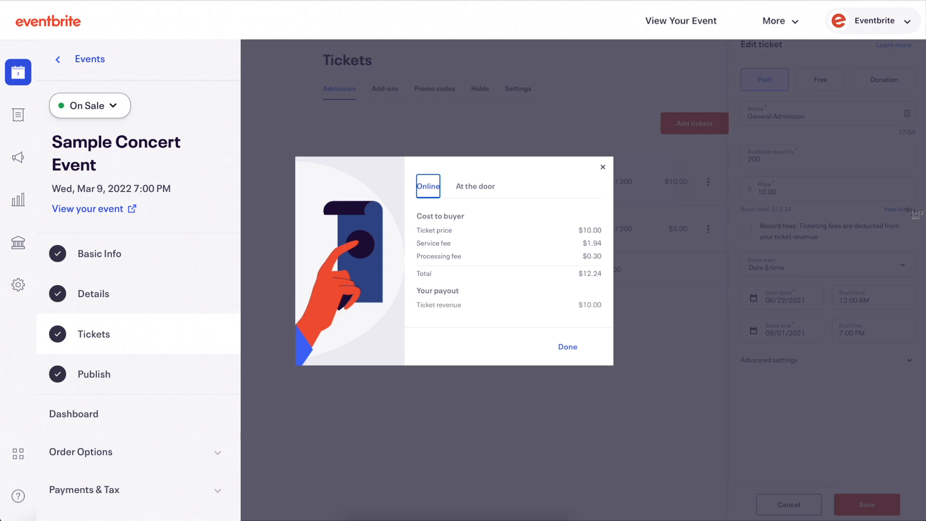
click(565, 346)
click(857, 245)
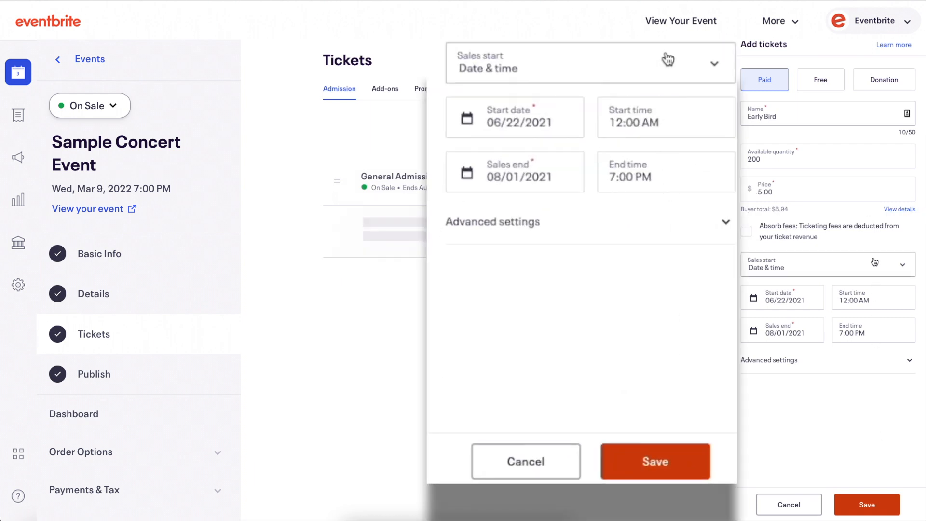
Set the Early Bird ticket's sales end date to July 15, 2021 and save the ticket.
click(791, 332)
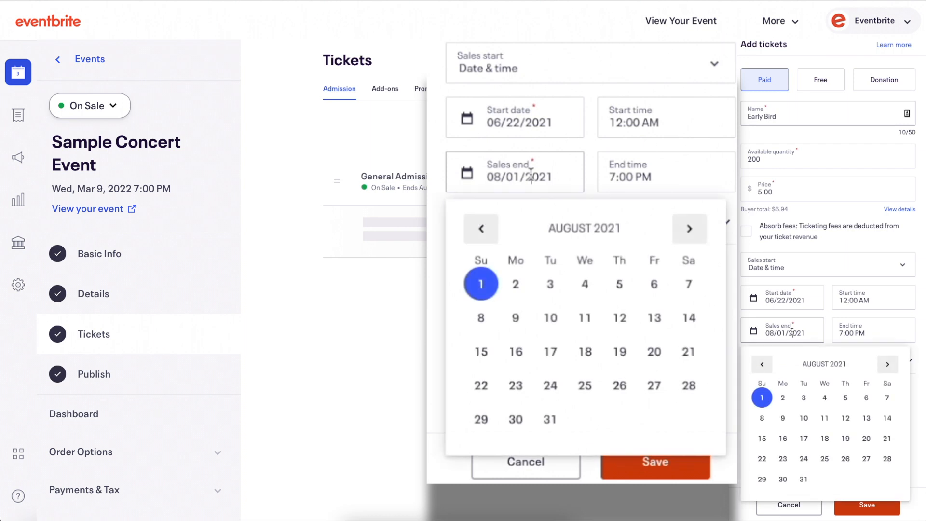
click(762, 364)
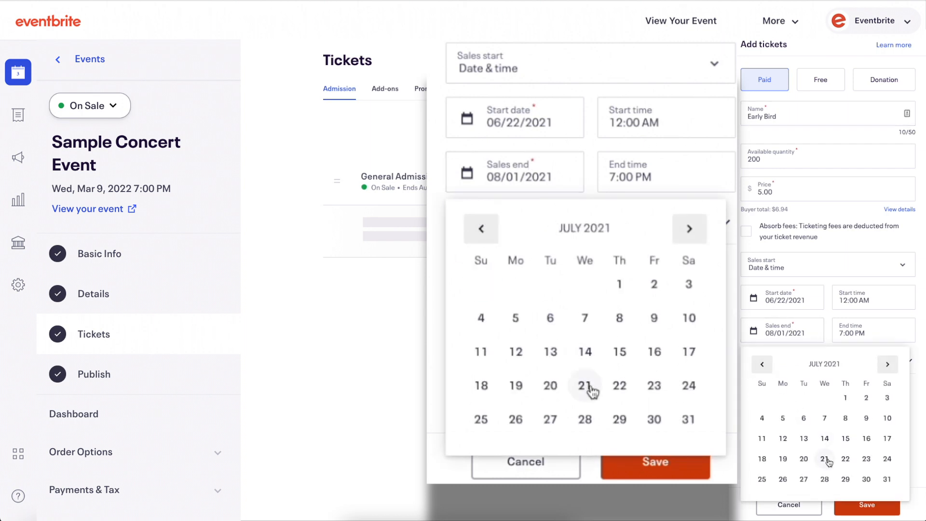
click(845, 439)
click(867, 504)
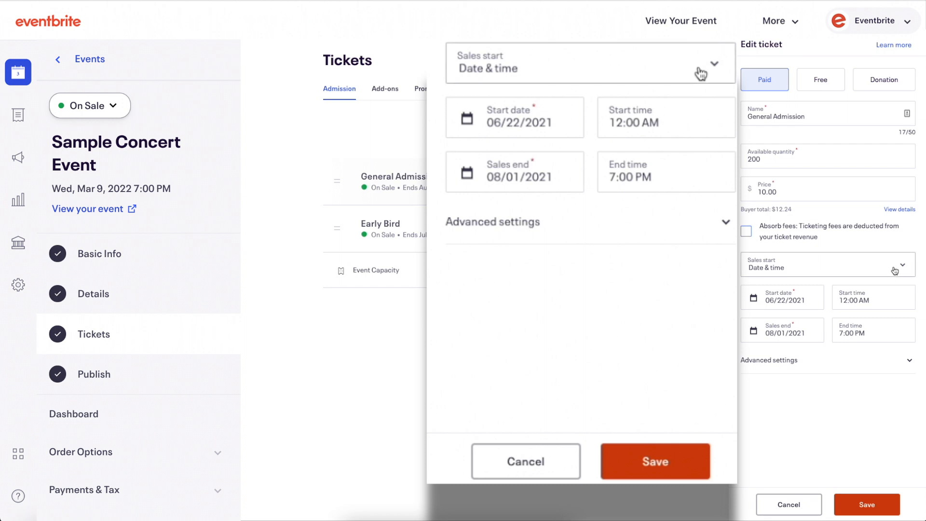
Set the General Admission ticket's sales to start when sales end for the Early Bird ticket.
click(900, 265)
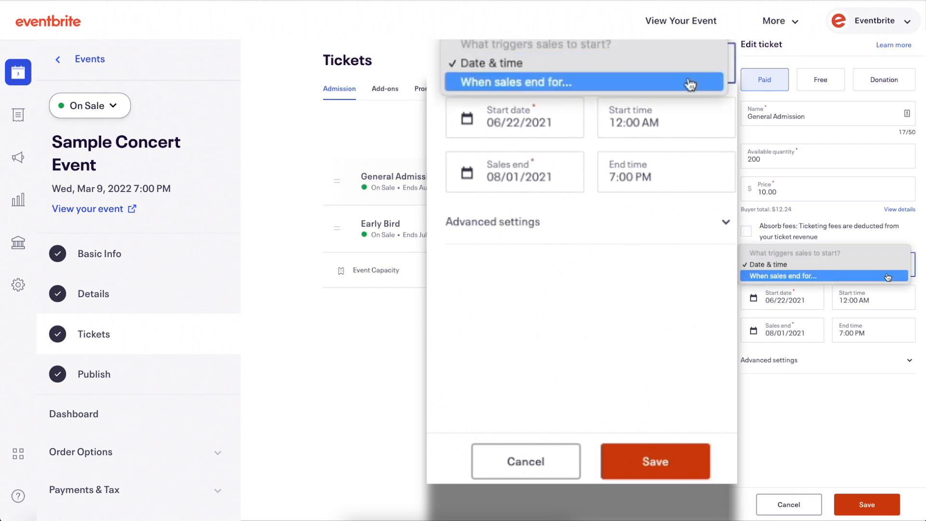
click(887, 277)
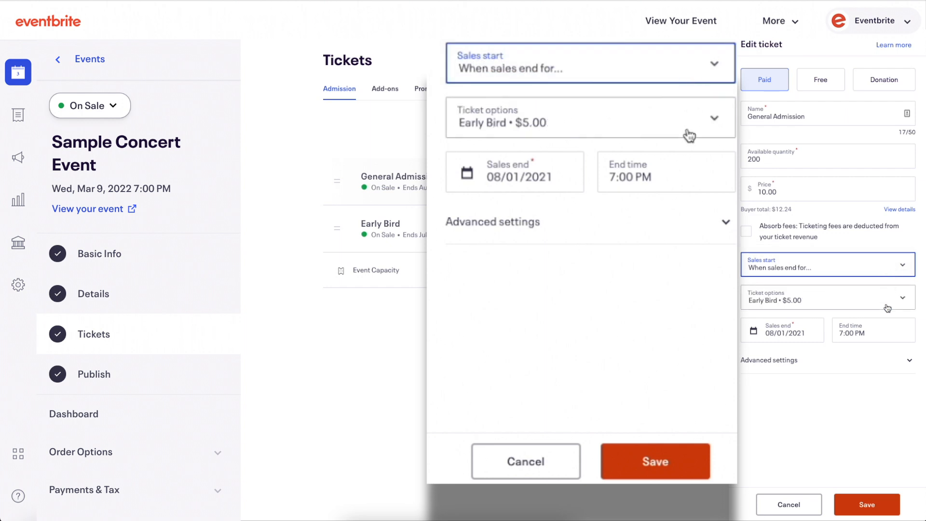
click(709, 127)
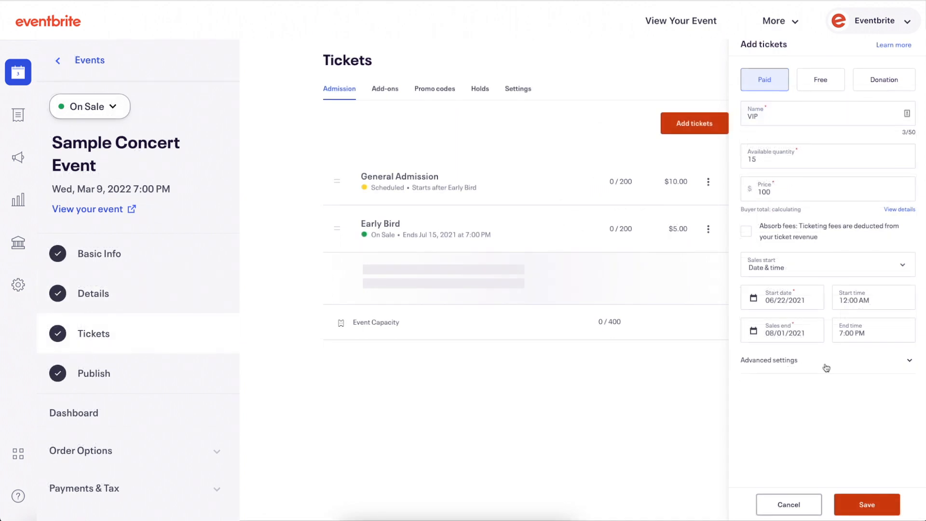
Expand the VIP ticket's advanced settings and enter the description "Meet and greet with artist, complimentary cocktails, and signed copy of new book".
click(826, 367)
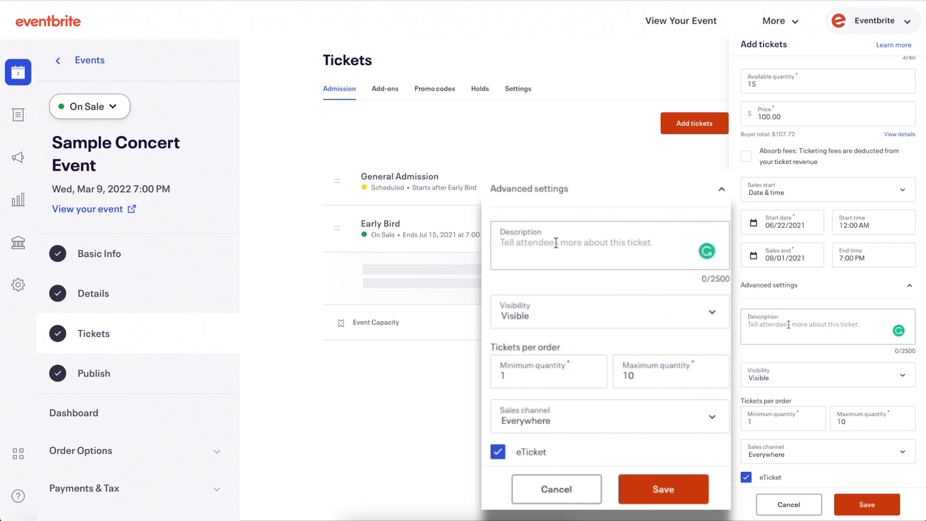
text(Meet and greet with artis)
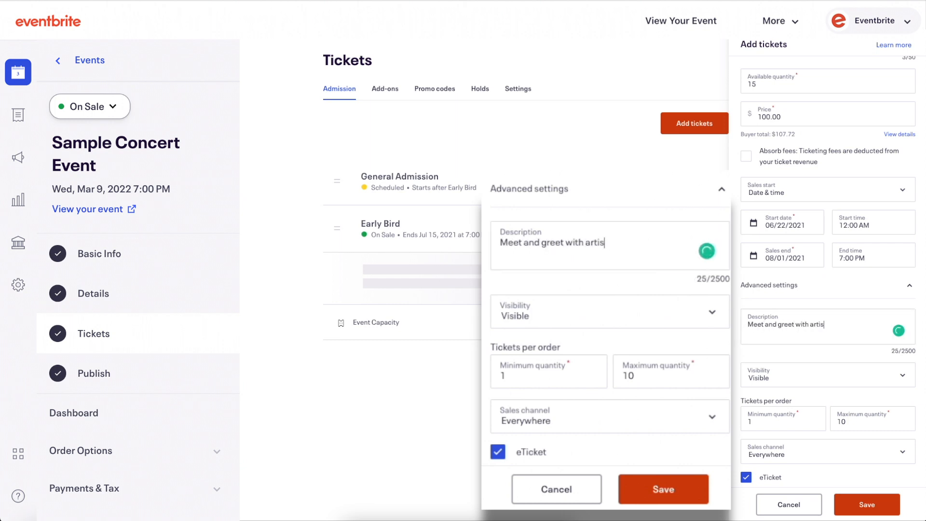
text(t, complimentary cocktails, and signed copy of new book)
Review the VIP ticket's visibility options and choose Hidden when not on sale.
click(714, 314)
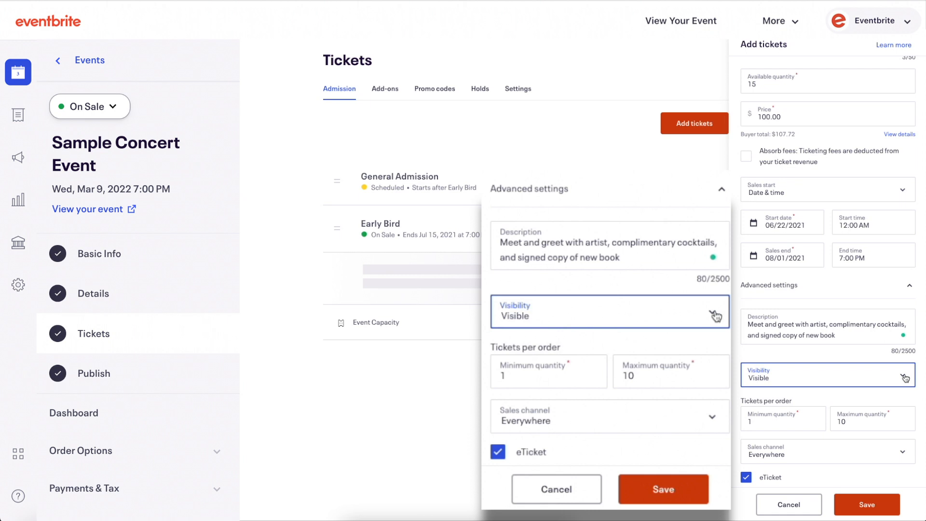
click(714, 315)
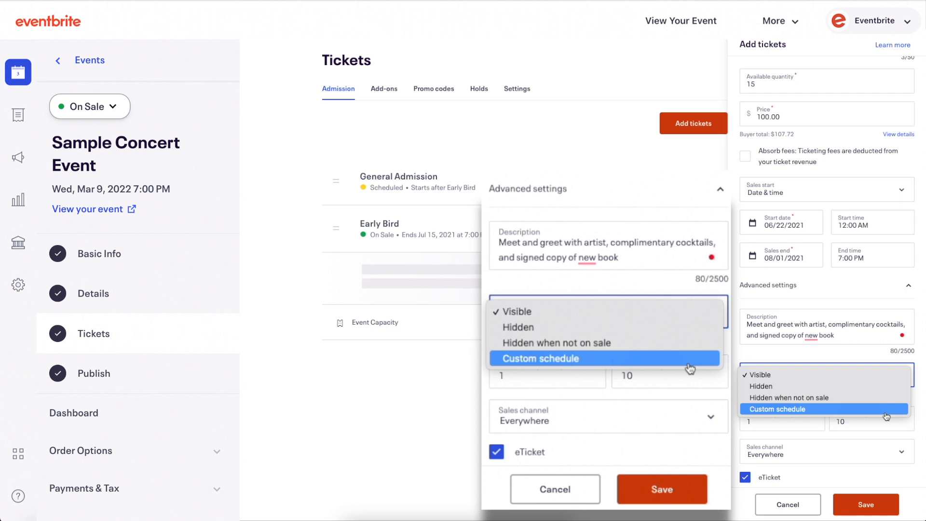
key(Escape)
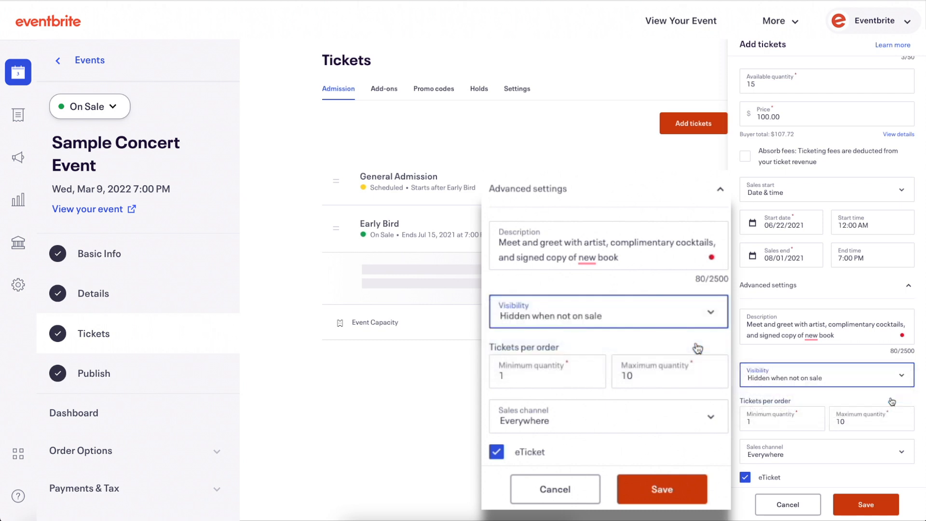
Set both the minimum and maximum tickets per order to 5.
click(581, 375)
double_click(580, 375)
text(5)
key(Tab)
text(5)
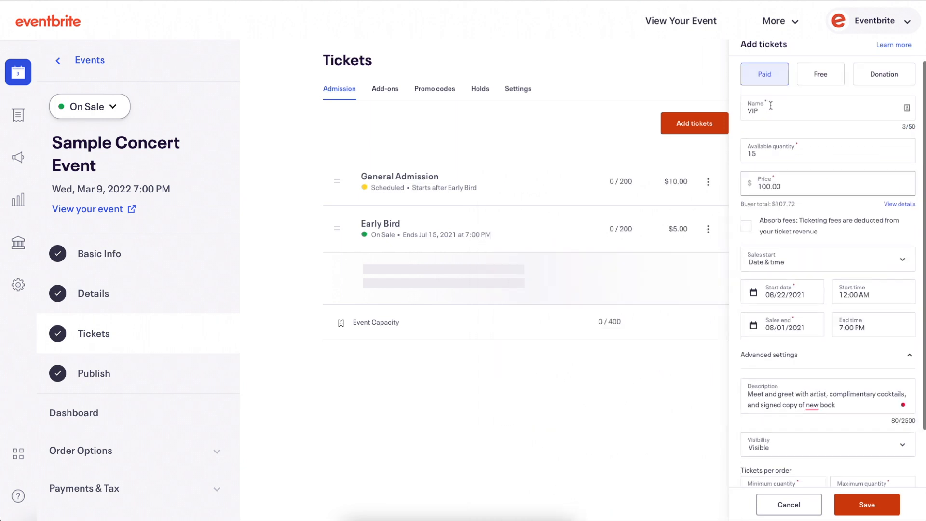
Rename the ticket "Group of Five" and set its available quantity to 500 and price to $500.
text(Group of Five)
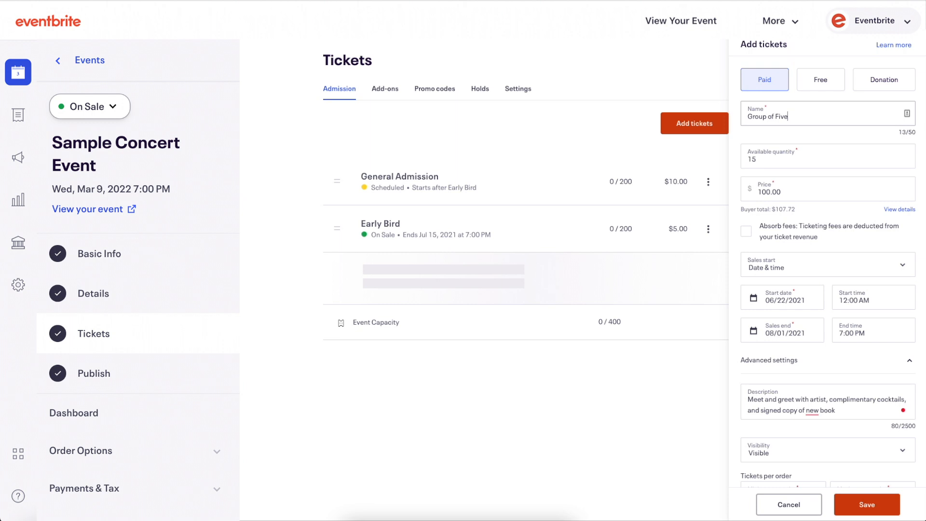
key(Tab)
text(500)
key(Tab)
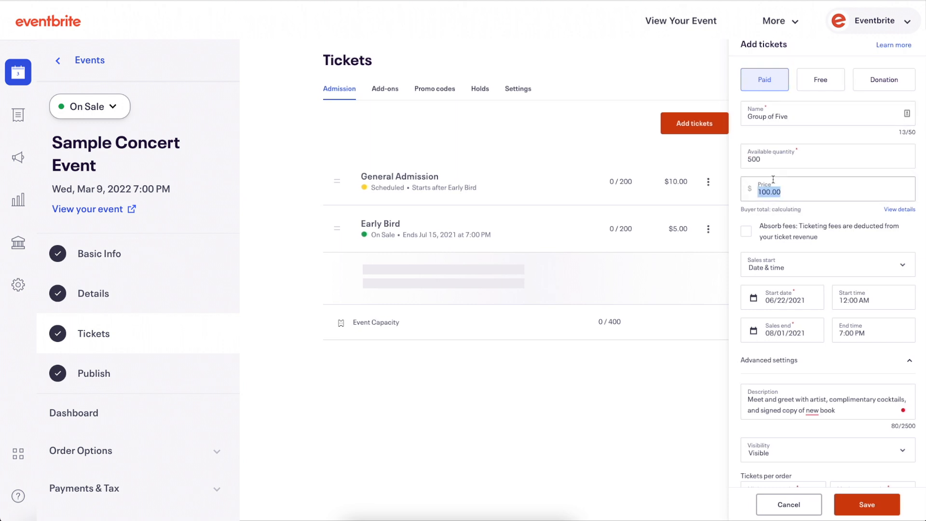
text(500)
Try the Online only and At the door only sales channels for the Group of Five ticket.
scroll(826, 413, down, 3)
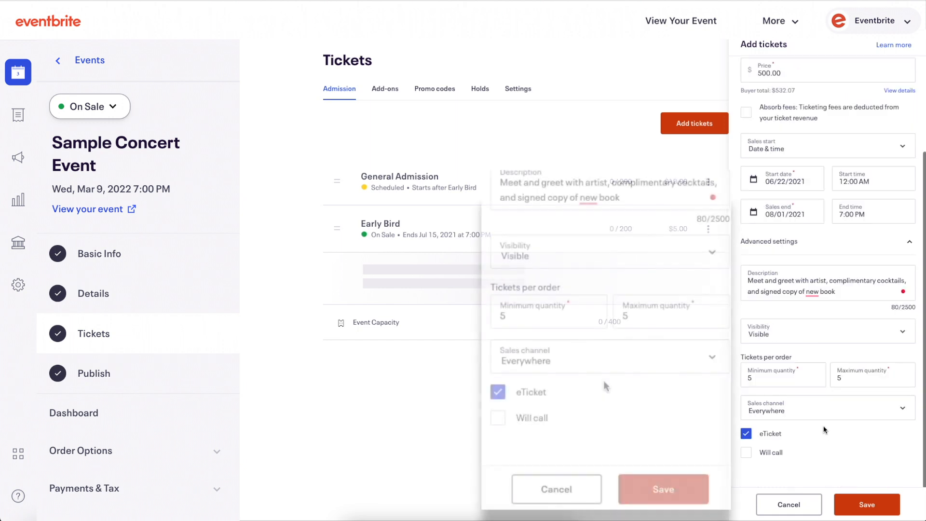
click(825, 413)
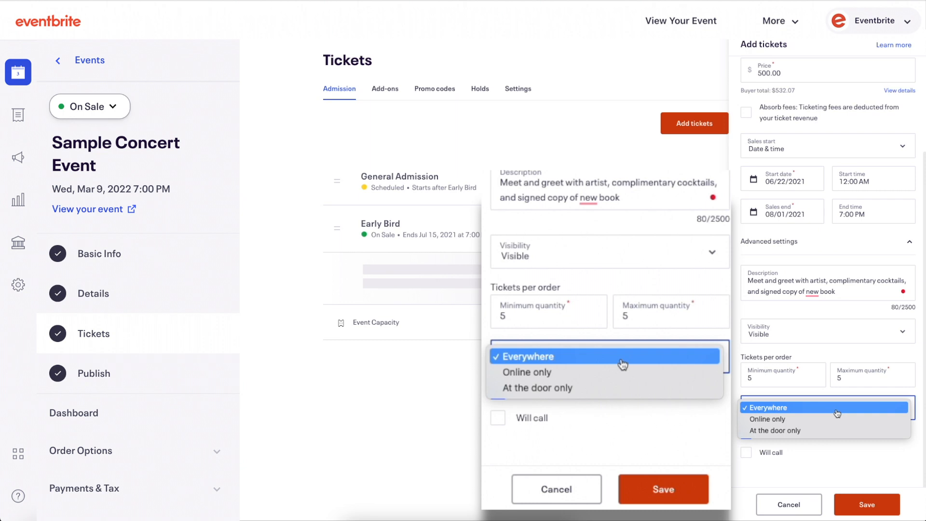
click(860, 420)
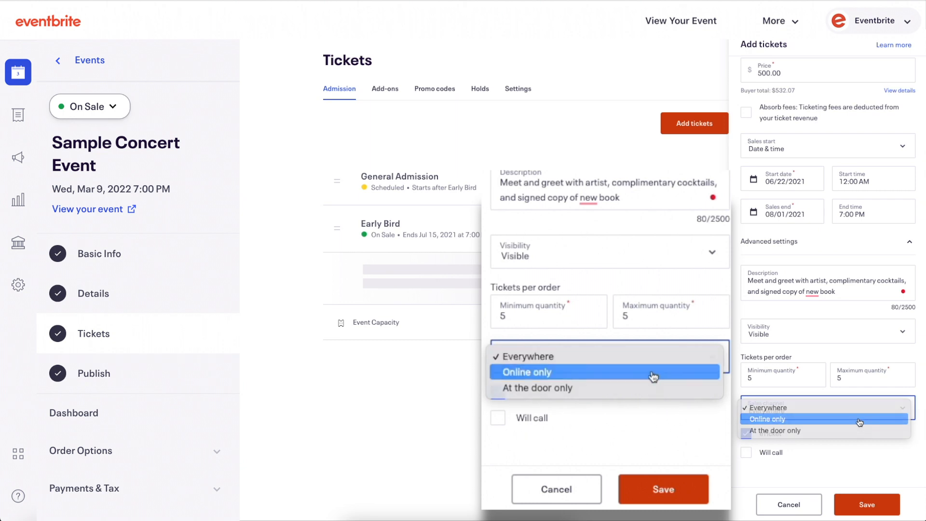
click(874, 409)
click(873, 422)
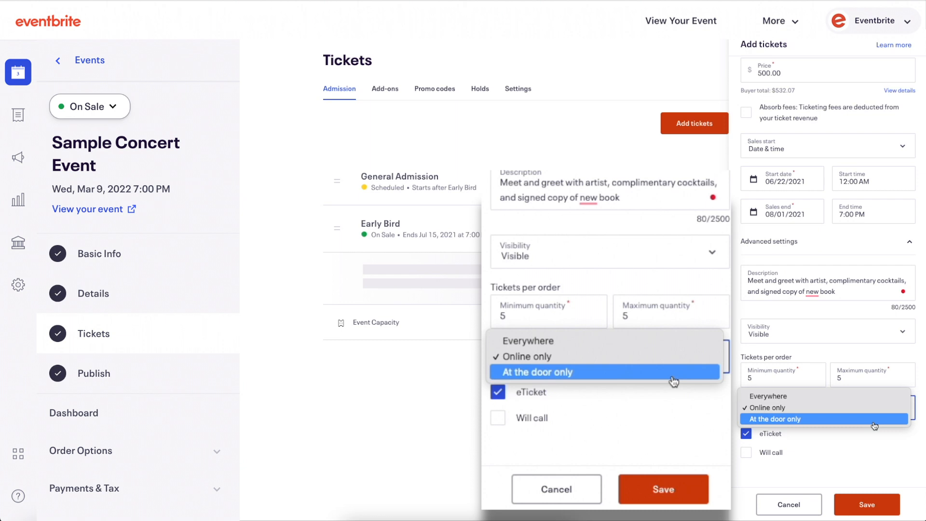
click(874, 425)
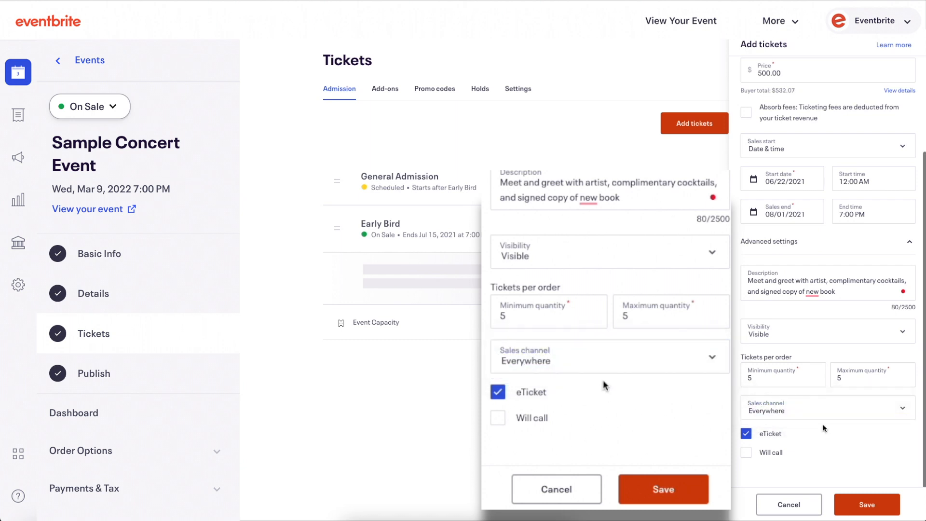
Set the Group of Five ticket's sales channel to At the door only and enable Will call delivery.
click(826, 414)
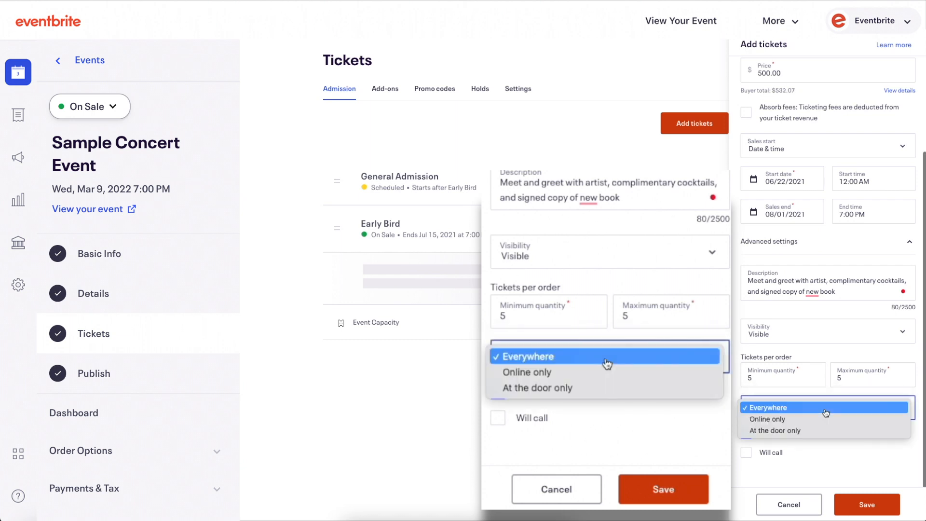
click(826, 430)
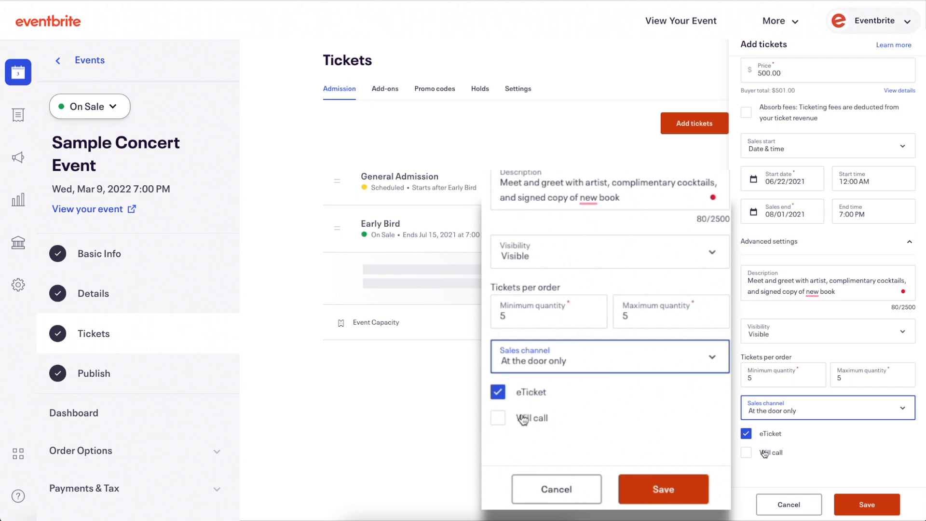
click(499, 418)
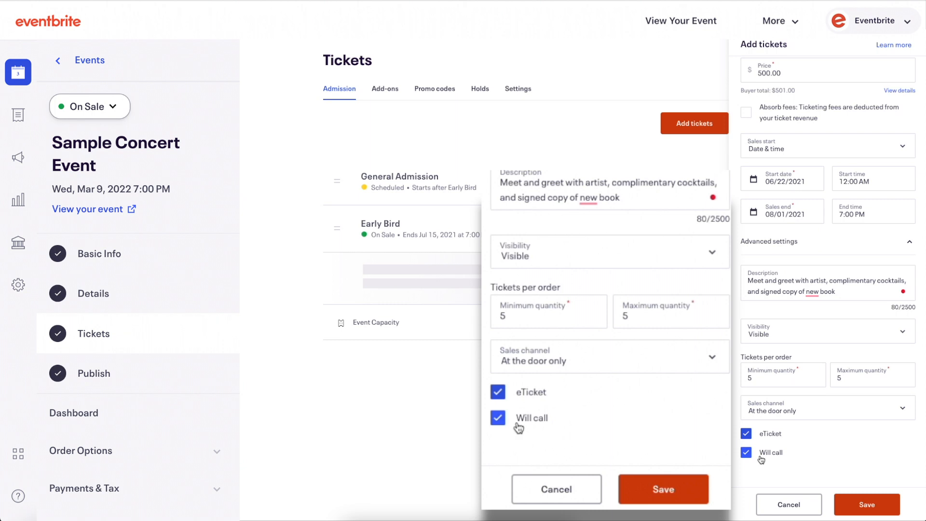
Save the Group of Five ticket and limit the event capacity to 250.
click(870, 513)
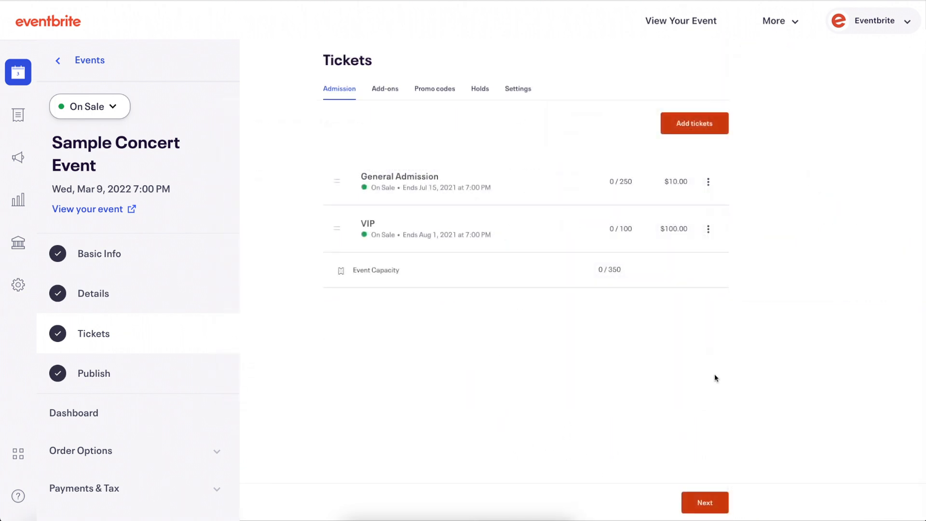
click(612, 273)
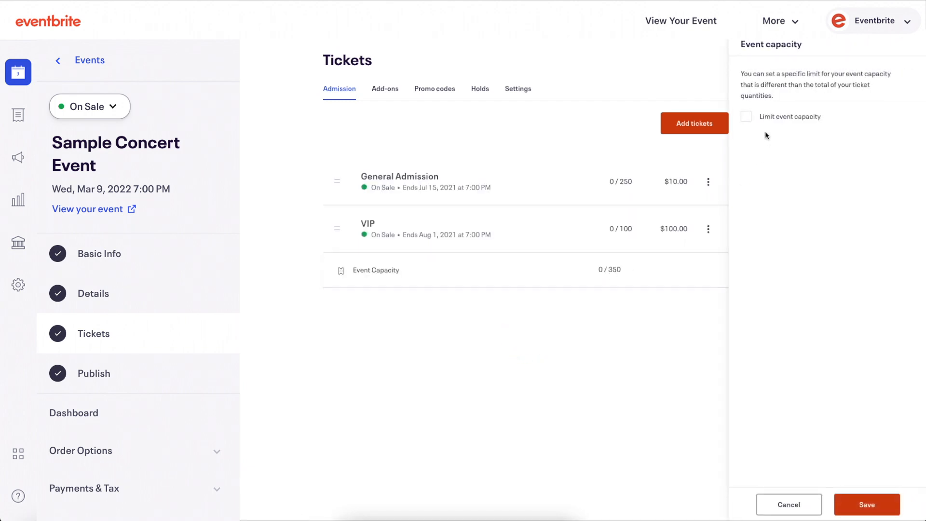
click(746, 116)
click(784, 150)
key(ctrl+a)
text(250)
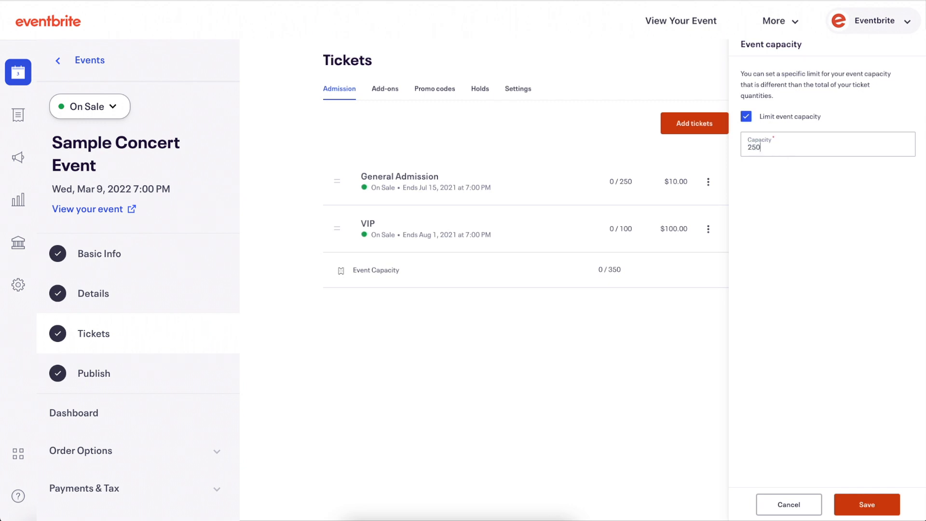
click(868, 513)
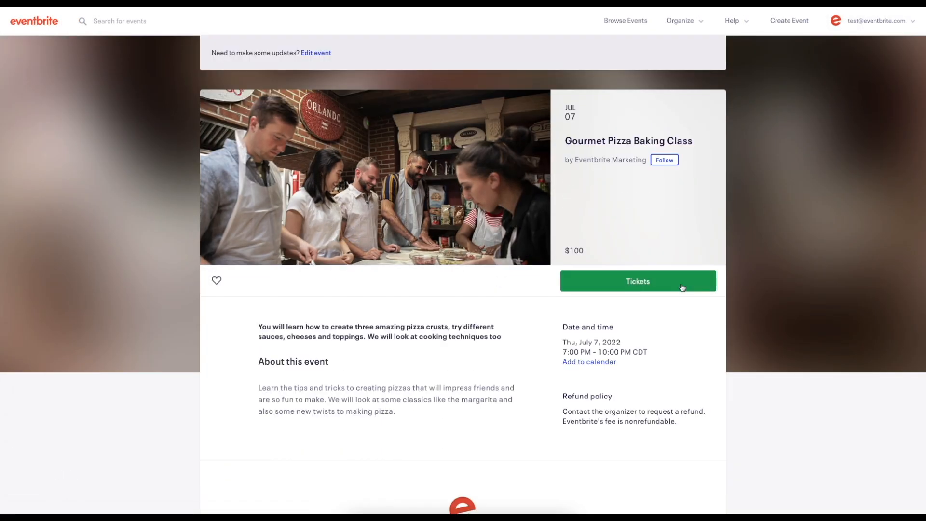
Open ticket selection for the Gourmet Pizza Baking Class and choose a quantity of 3 for the test add-on.
click(682, 284)
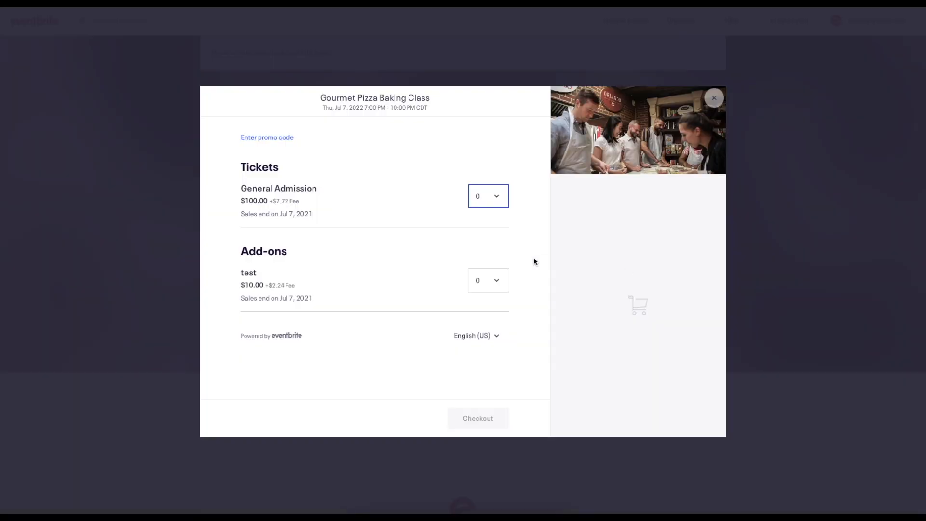
click(497, 281)
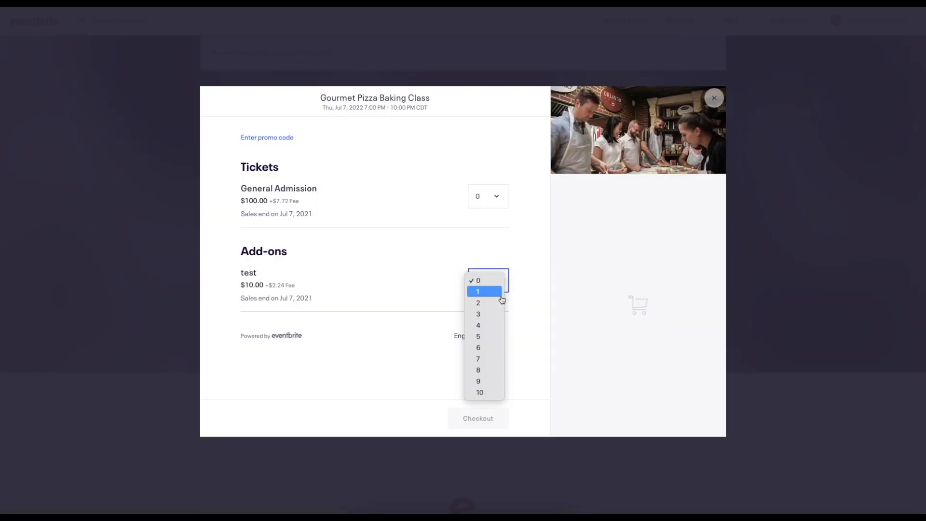
click(497, 314)
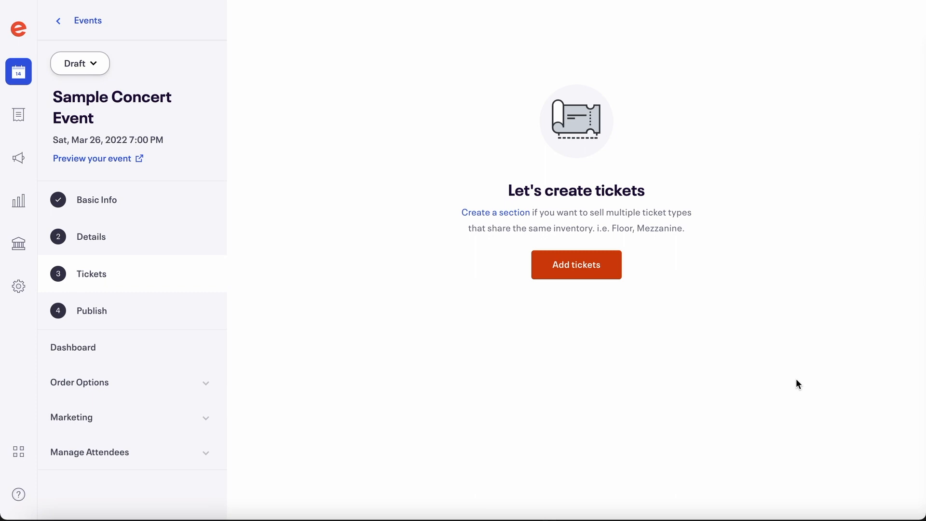
Start a new ticket section for the Sample Concert Event and name it "8:00 am".
click(512, 216)
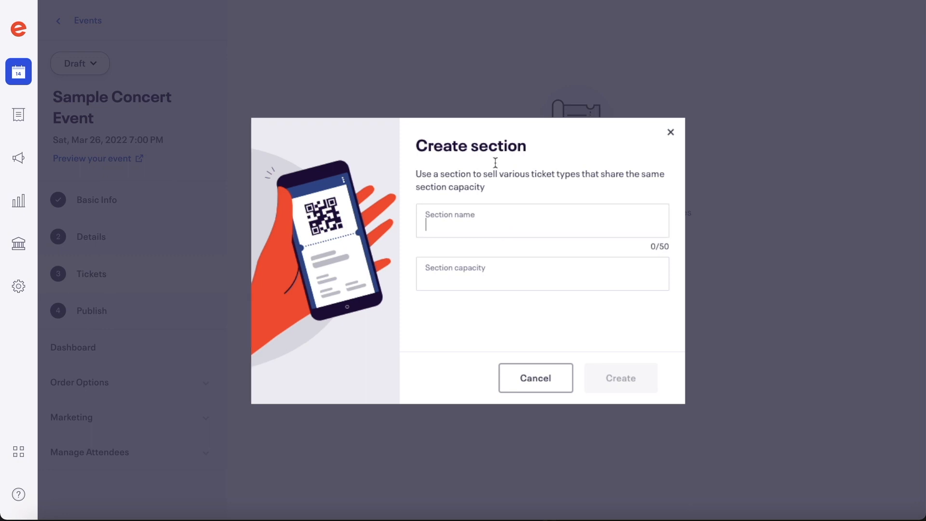
click(507, 232)
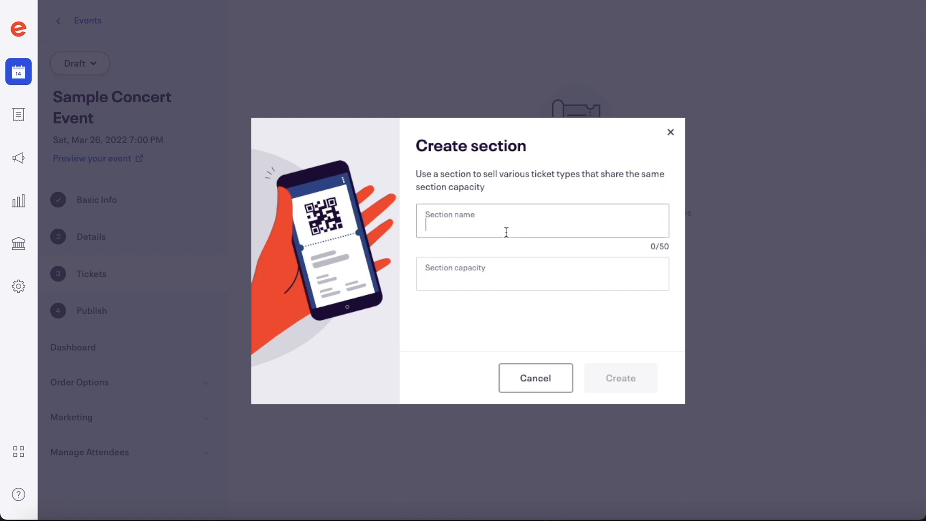
text(8:00 am)
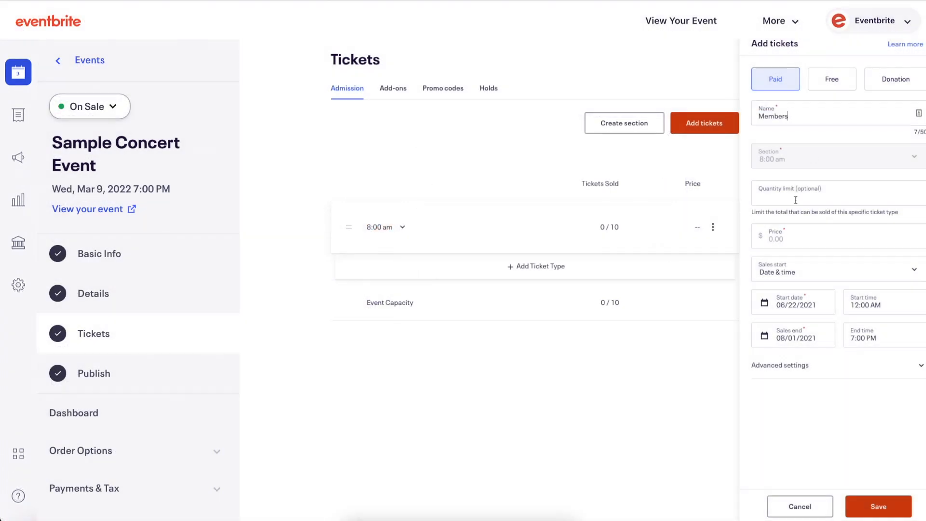
Set the Members ticket in the 8:00 am section to a quantity limit of 10 and a price of $15.
click(820, 195)
text(10)
click(797, 237)
text(15)
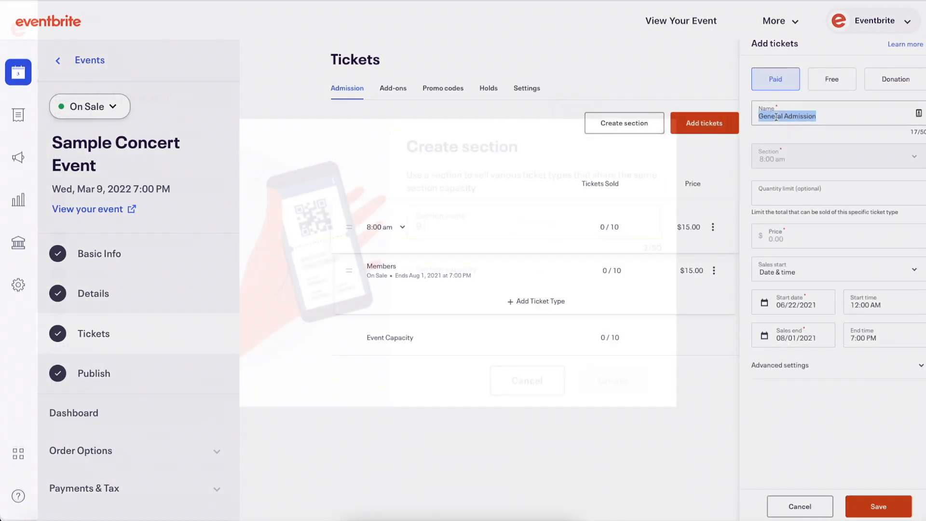
Name another new section "9:00 am" and set its capacity to 10.
text(9:0)
text(0 am)
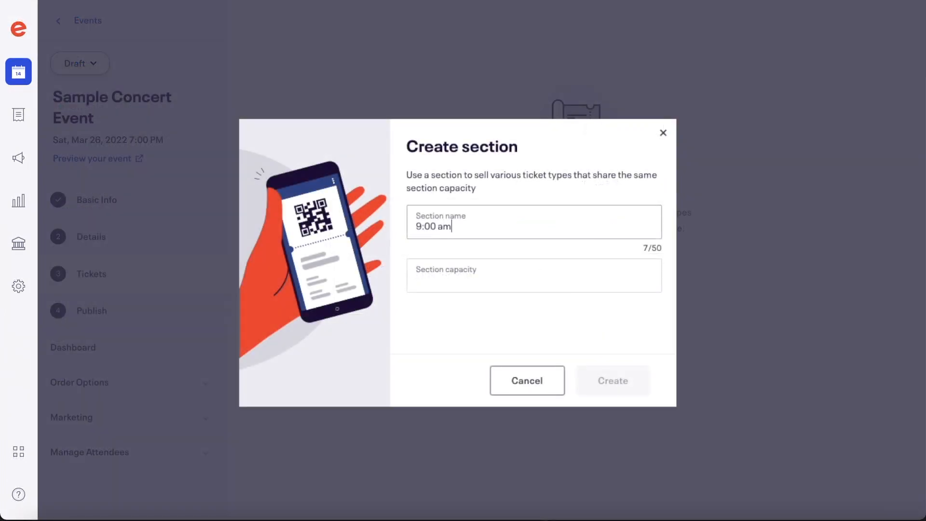
click(500, 275)
text(10)
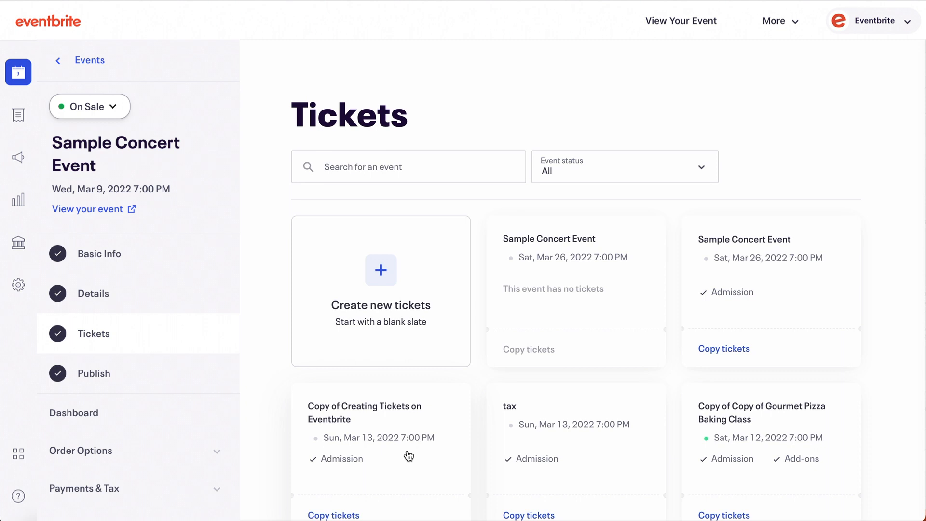
Copy and import the admission tickets from the Sample Concert Event dated Mar 26, 2022.
click(721, 349)
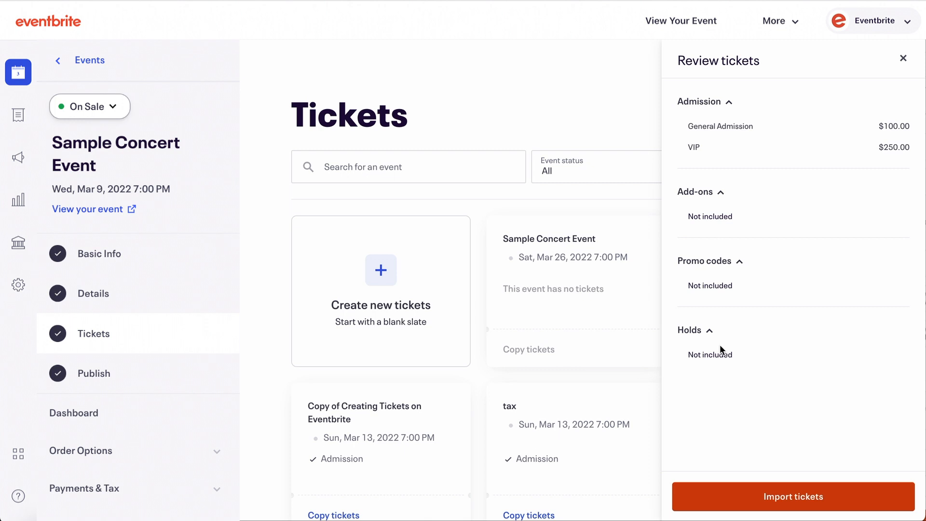
click(775, 499)
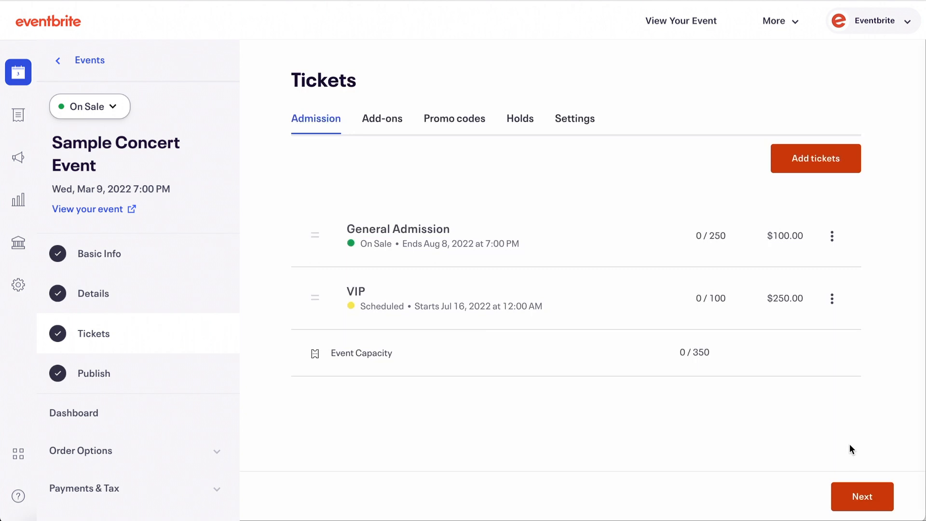
Rename the General Admission ticket "General Admission Saturday" and save it.
click(832, 236)
click(770, 249)
click(791, 154)
text(Saturday)
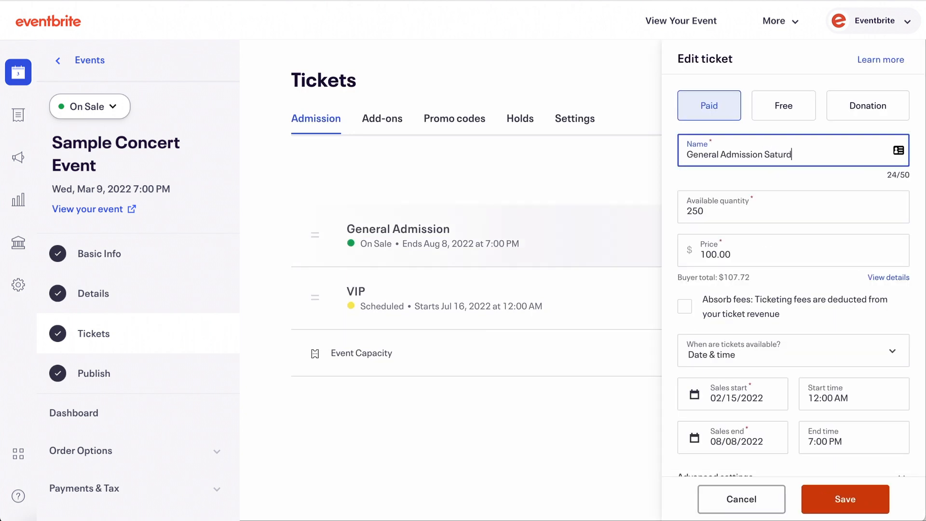
click(855, 498)
Duplicate the General Admission Saturday ticket and name the copy "General Admission Sunday", without the "Copy of" prefix.
click(832, 236)
click(786, 286)
double_click(816, 154)
text(Sunday)
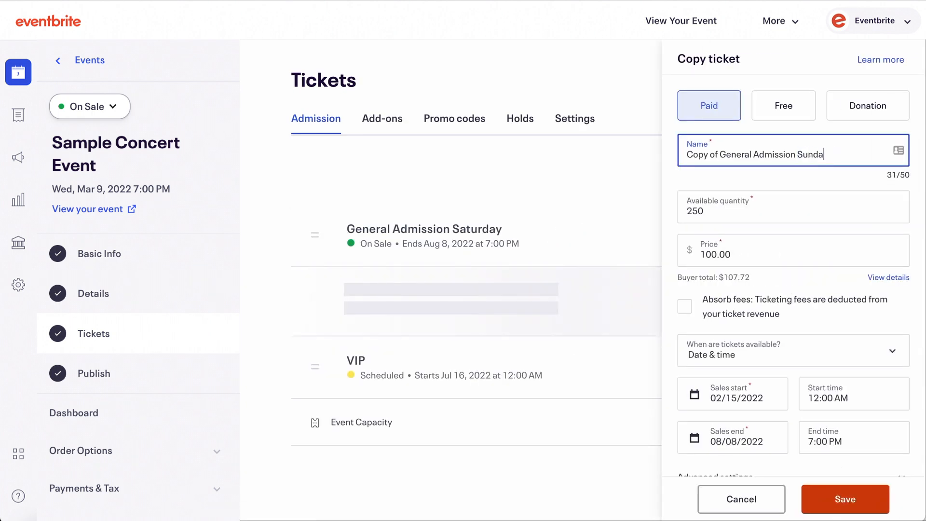
click(856, 500)
click(832, 298)
click(772, 312)
drag(720, 154, 686, 154)
key(BackSpace)
click(860, 505)
Delete the General Admission Sunday ticket.
click(832, 298)
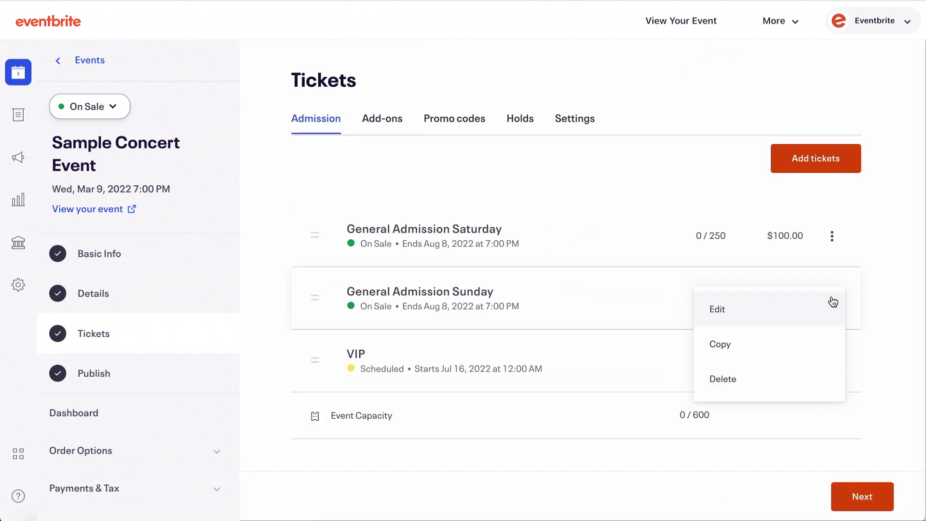
click(752, 380)
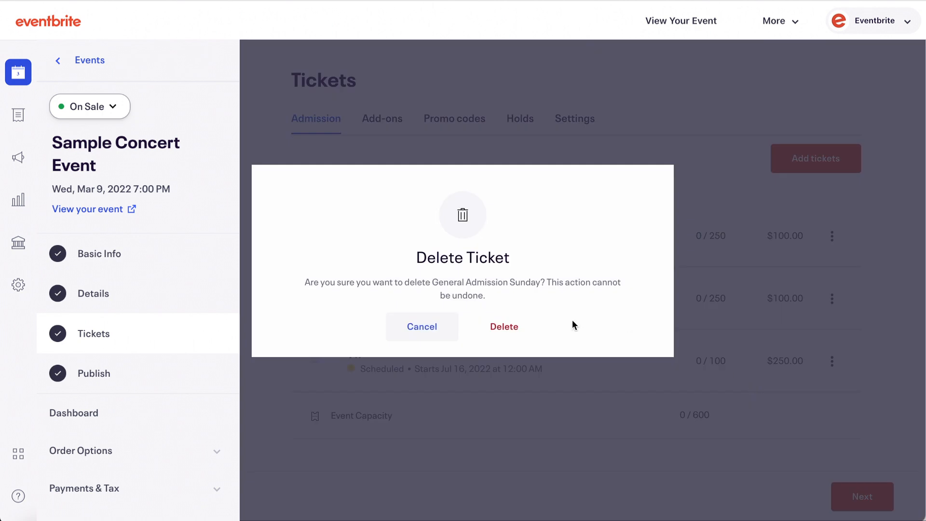
click(515, 330)
Rename the "Original Name" ticket "New Name" and save it.
click(831, 236)
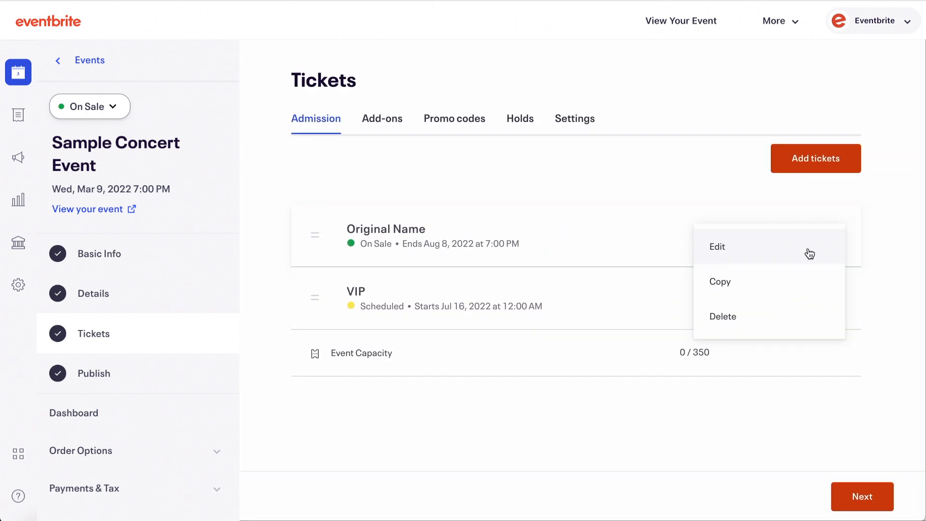
click(808, 250)
click(705, 151)
double_click(706, 151)
text(New Name)
click(851, 505)
On the event dashboard, expand the New Name ticket in Sales by Ticket Type to examine its sales under each name.
click(854, 496)
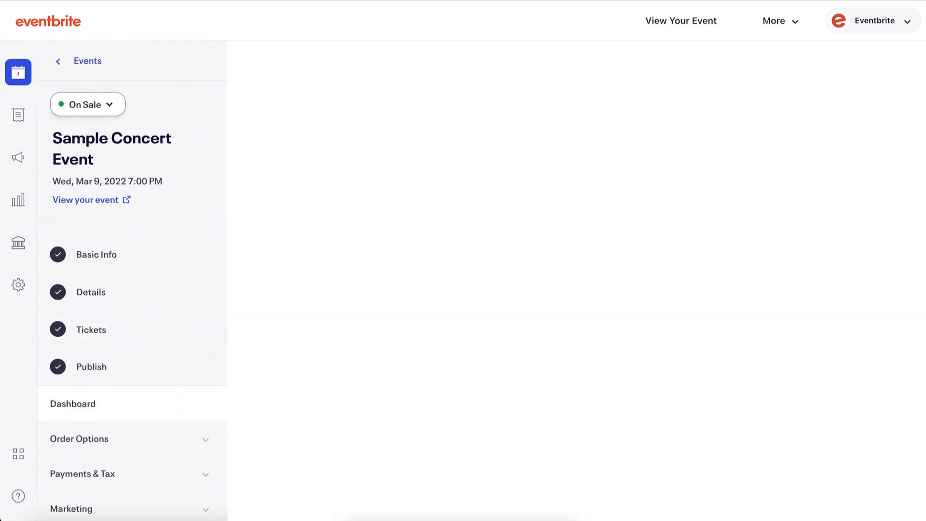
scroll(673, 299, down, 2)
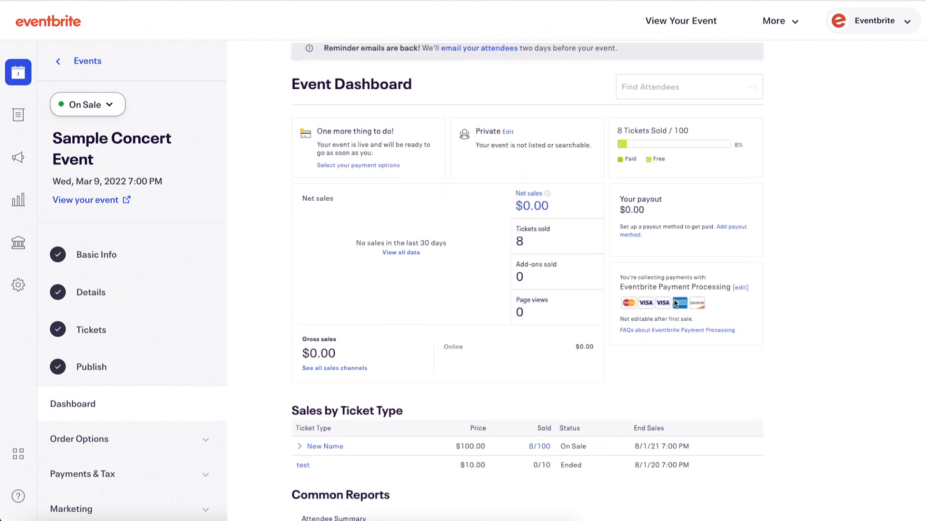
scroll(674, 302, down, 1)
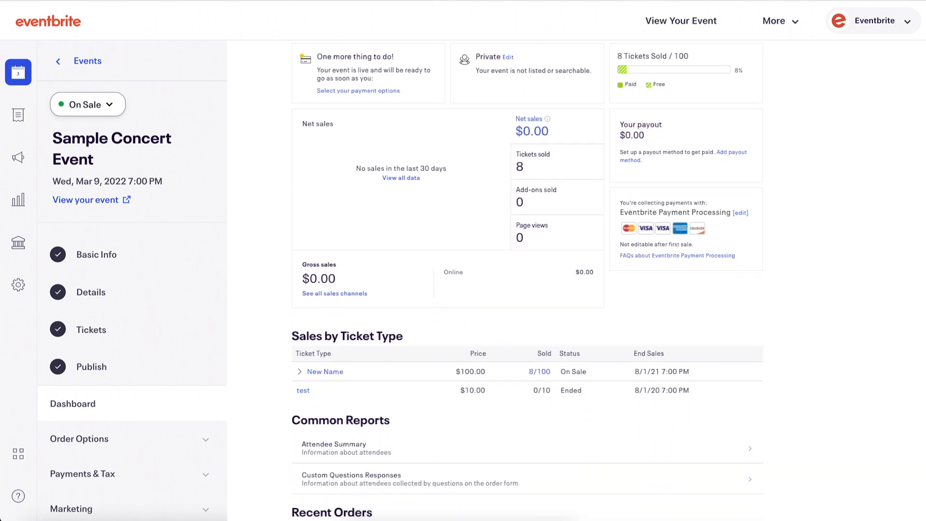
click(299, 372)
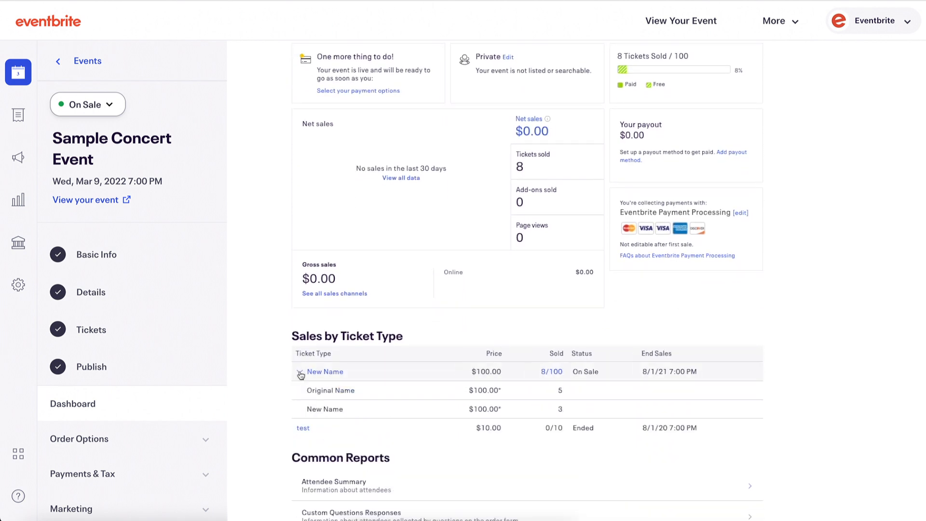